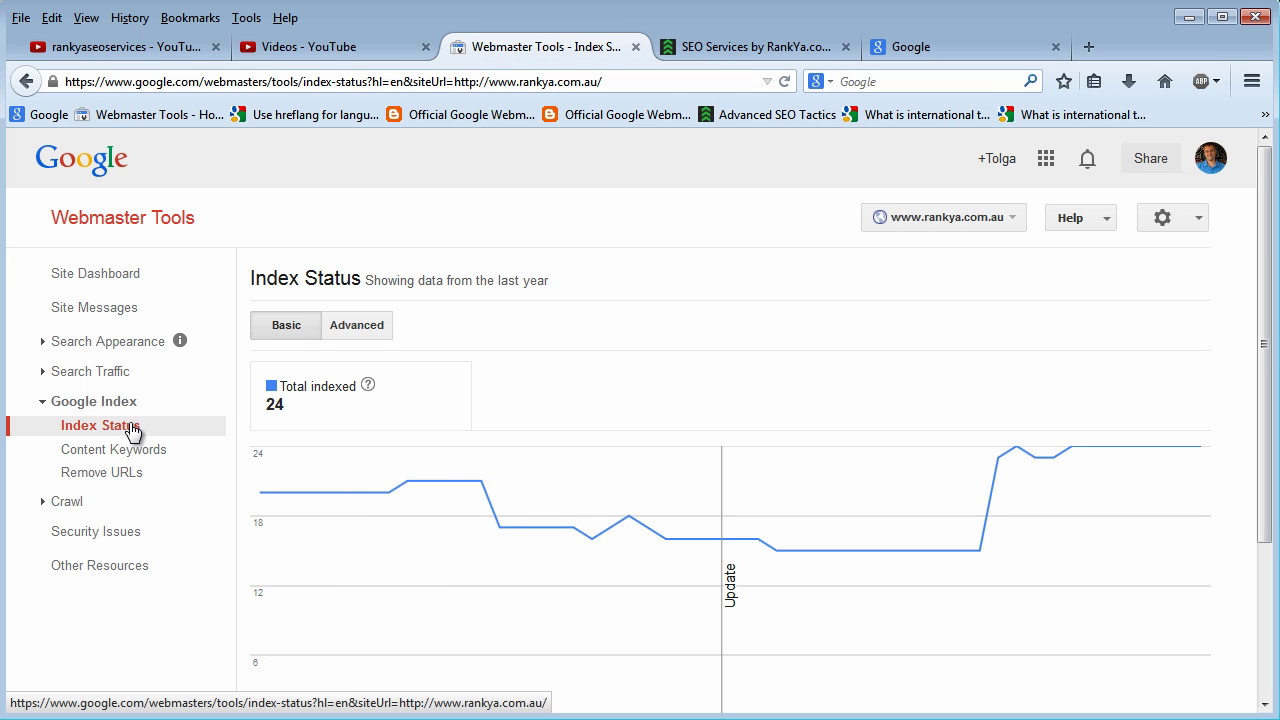
# Step: Highlight the Index Status heading and the indexed count for emphasis
pyautogui.moveTo(367, 276); pyautogui.dragTo(252, 278)
pyautogui.click(325, 280)
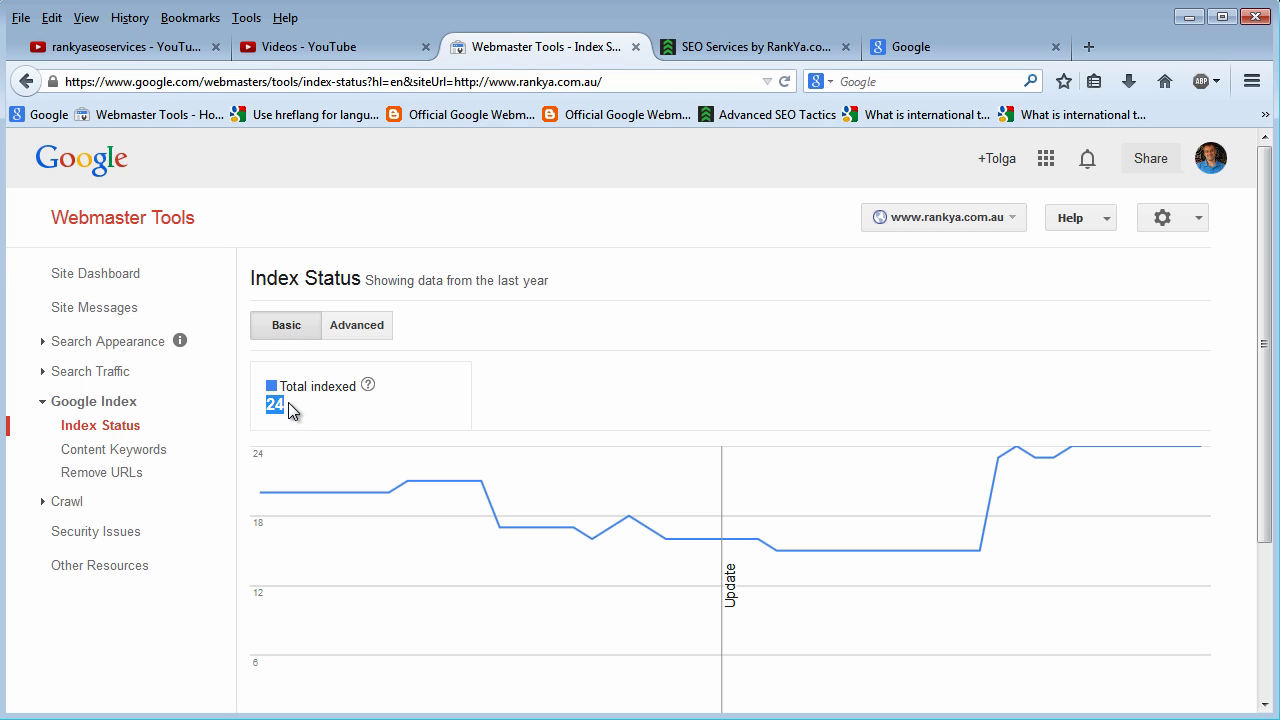
pyautogui.click(583, 509)
# Step: In Advanced view, chart Removed URLs without Total indexed or Blocked by robots
pyautogui.click(356, 326)
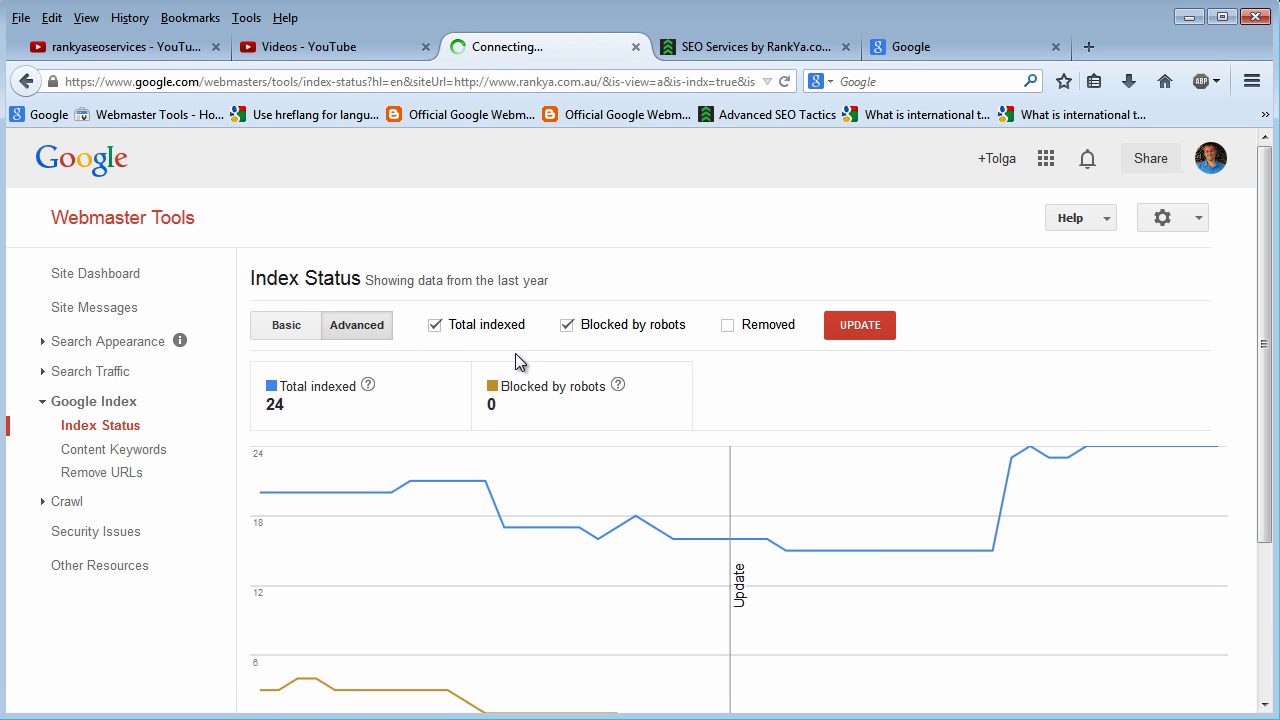
pyautogui.click(436, 326)
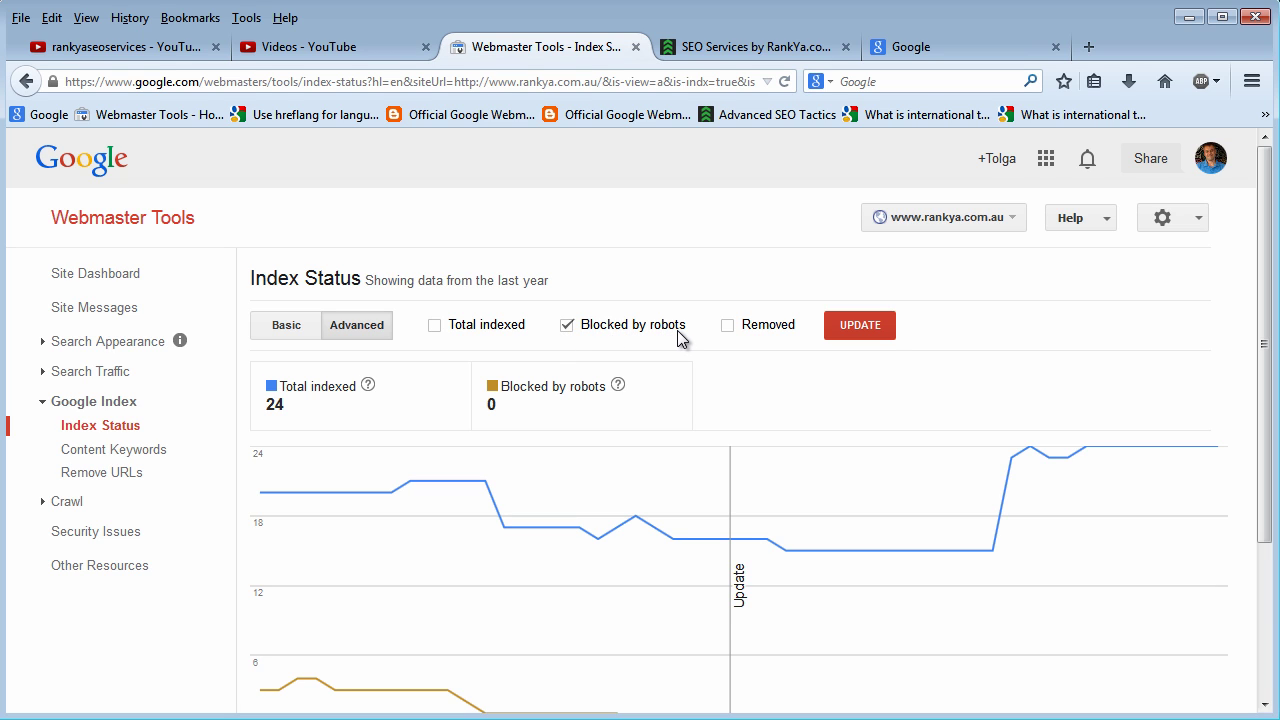
pyautogui.click(566, 326)
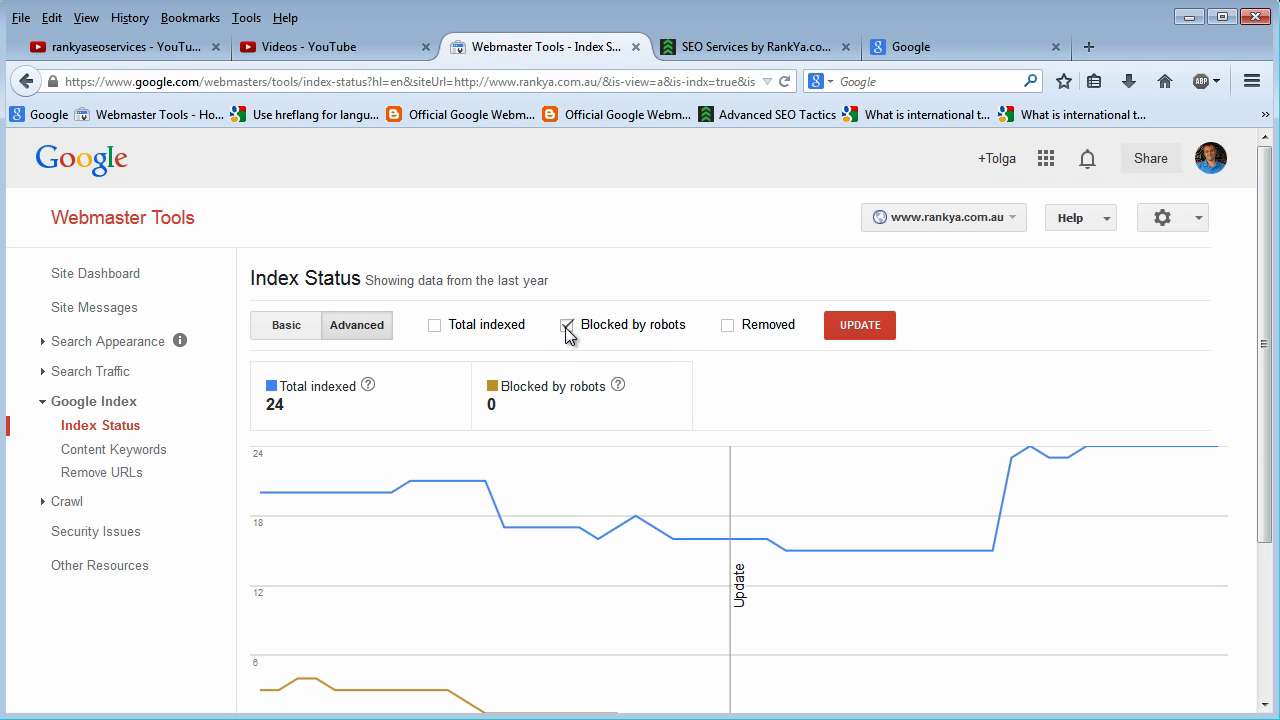
pyautogui.click(728, 327)
pyautogui.click(849, 330)
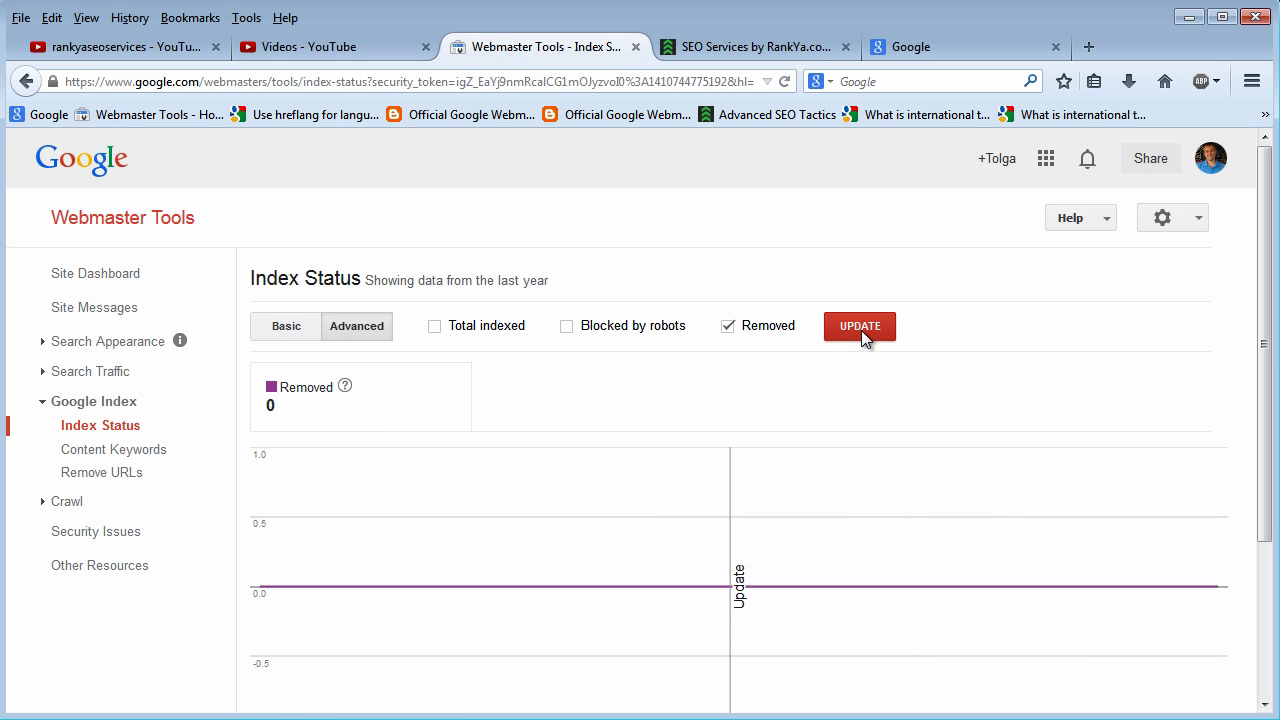
# Step: Restore Total indexed, drop Removed URLs, and return the report to Basic view
pyautogui.click(434, 326)
pyautogui.click(736, 330)
pyautogui.click(280, 330)
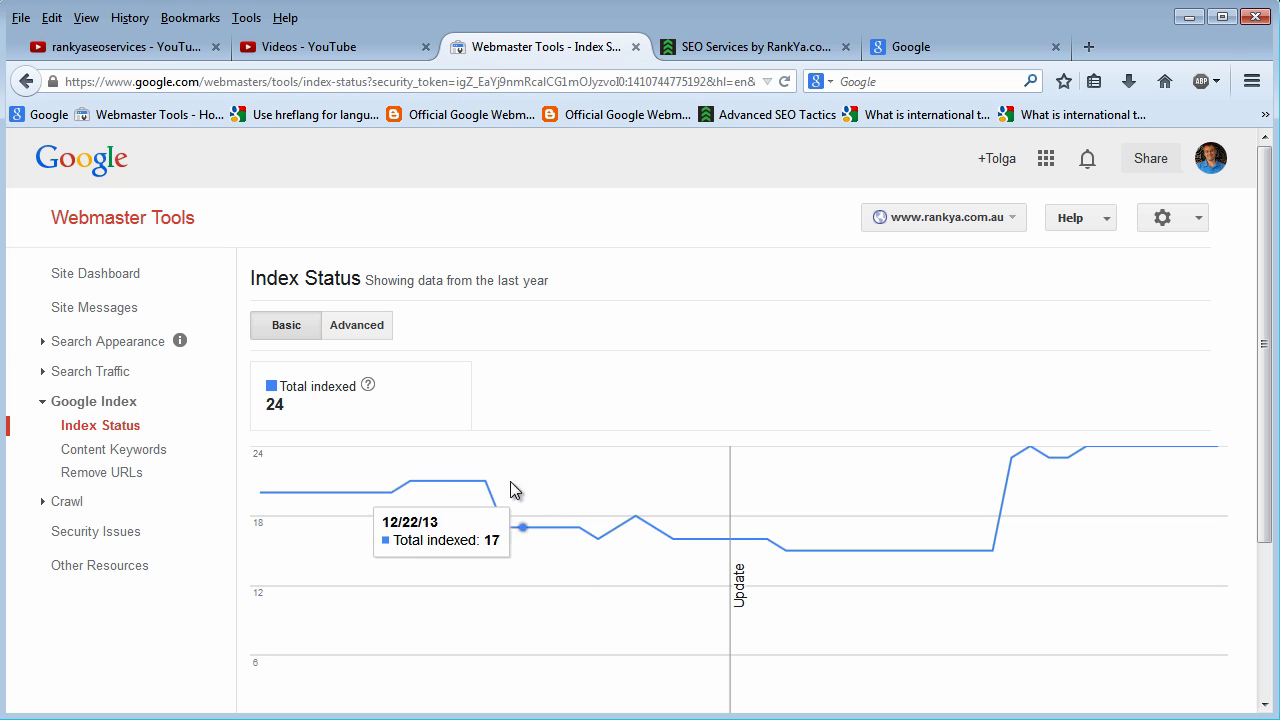
pyautogui.moveTo(487, 478)
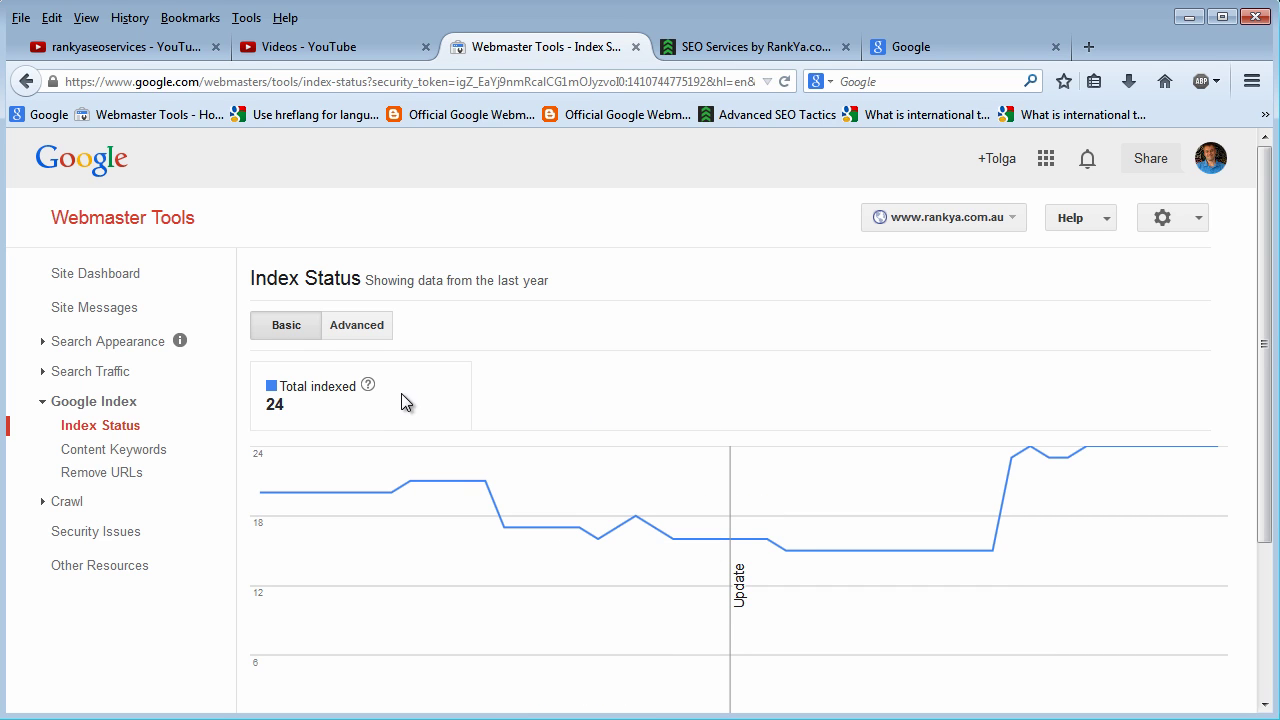
# Step: Scroll down and highlight the note about graph filters
pyautogui.scroll(-3, 648, 404)
pyautogui.moveTo(258, 566); pyautogui.dragTo(771, 567)
pyautogui.click(686, 571)
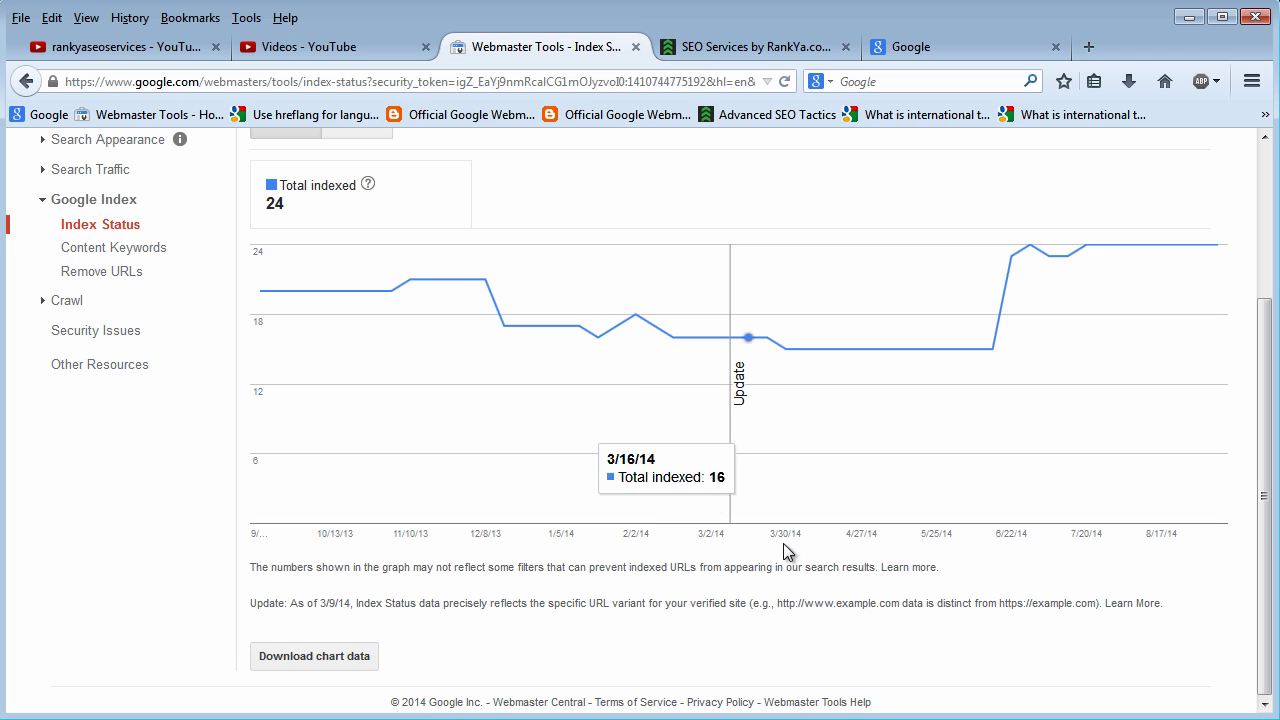
pyautogui.scroll(1, 736, 552)
pyautogui.scroll(-1, 737, 554)
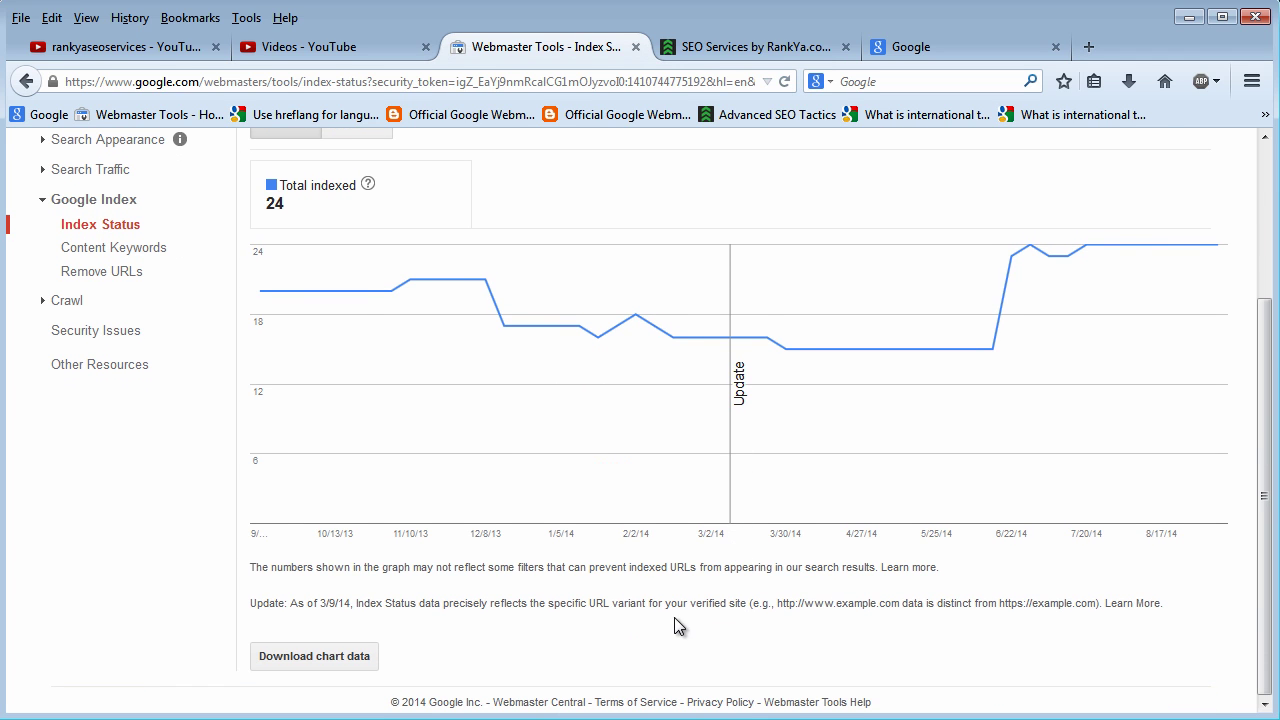
pyautogui.moveTo(356, 603); pyautogui.dragTo(648, 608)
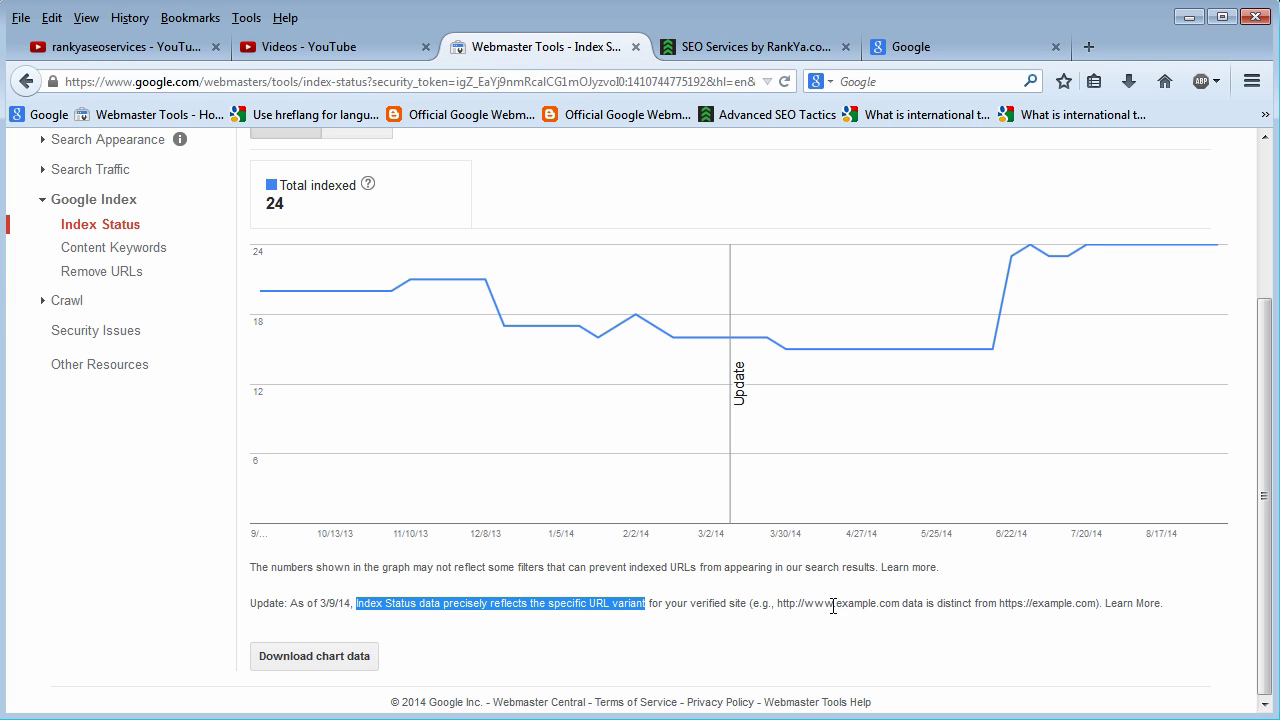
pyautogui.moveTo(777, 604); pyautogui.dragTo(840, 608)
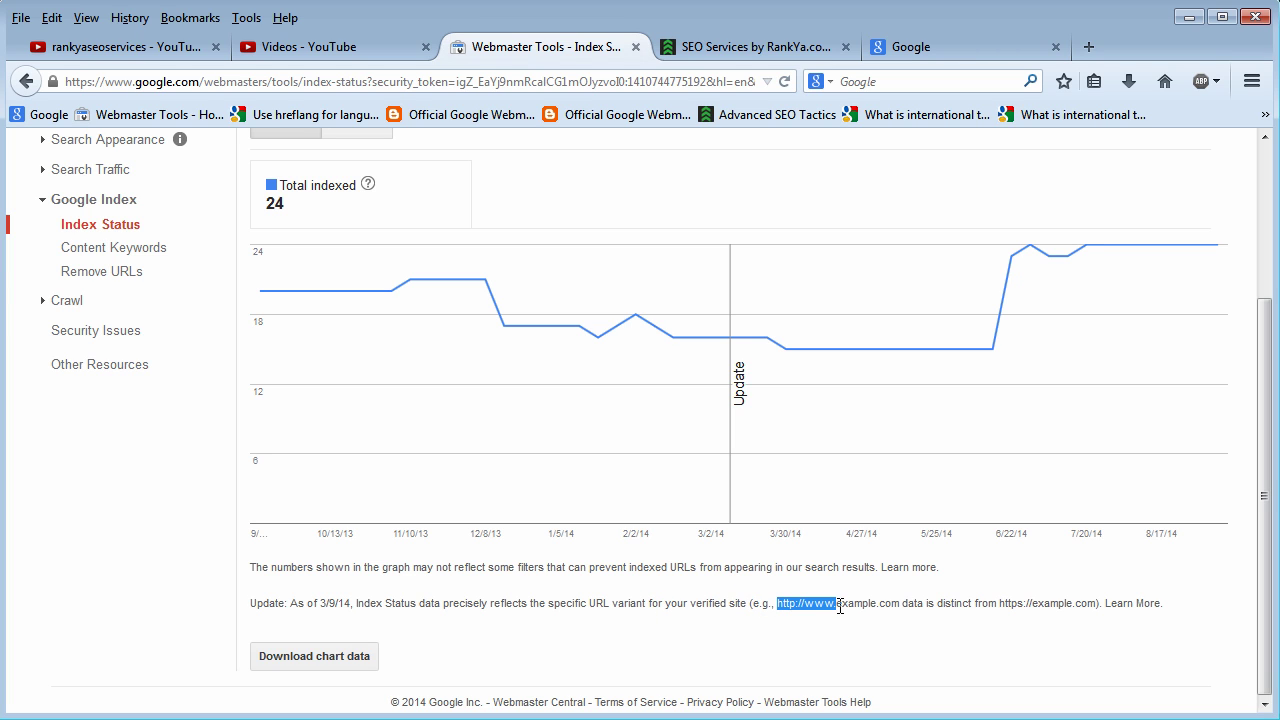
pyautogui.moveTo(999, 604); pyautogui.dragTo(1025, 607)
pyautogui.click(913, 597)
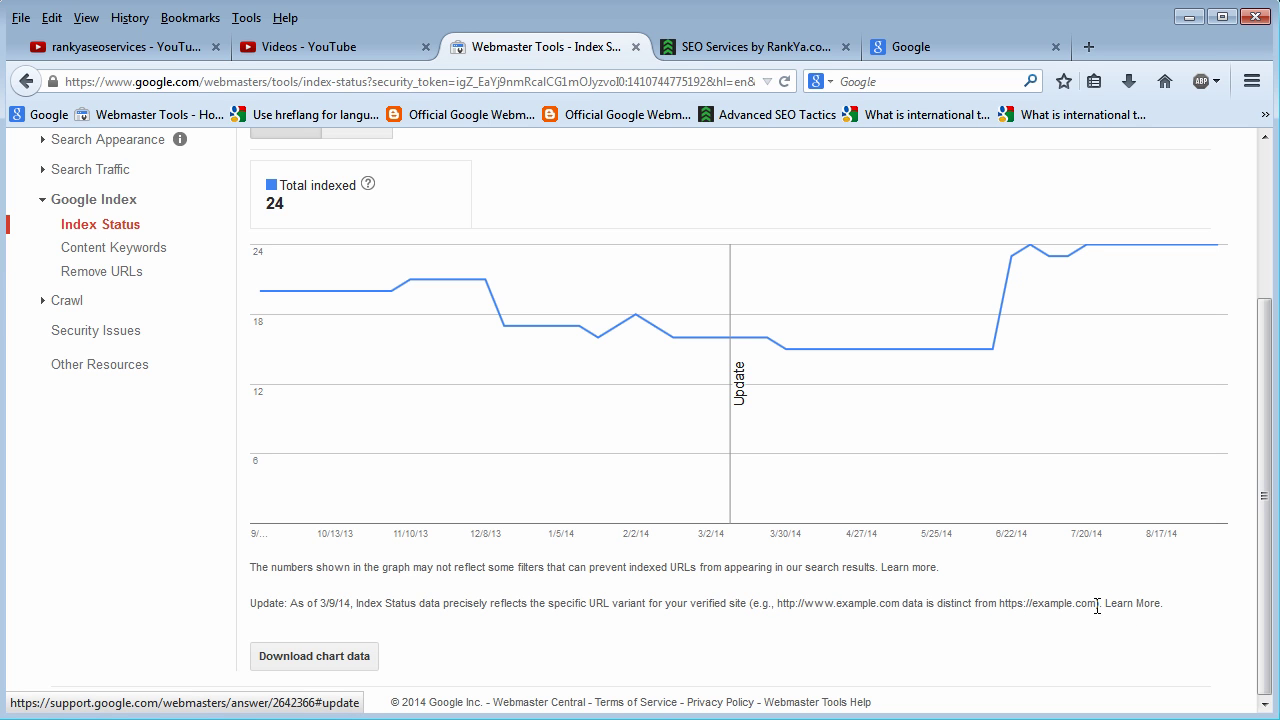
pyautogui.scroll(3, 729, 597)
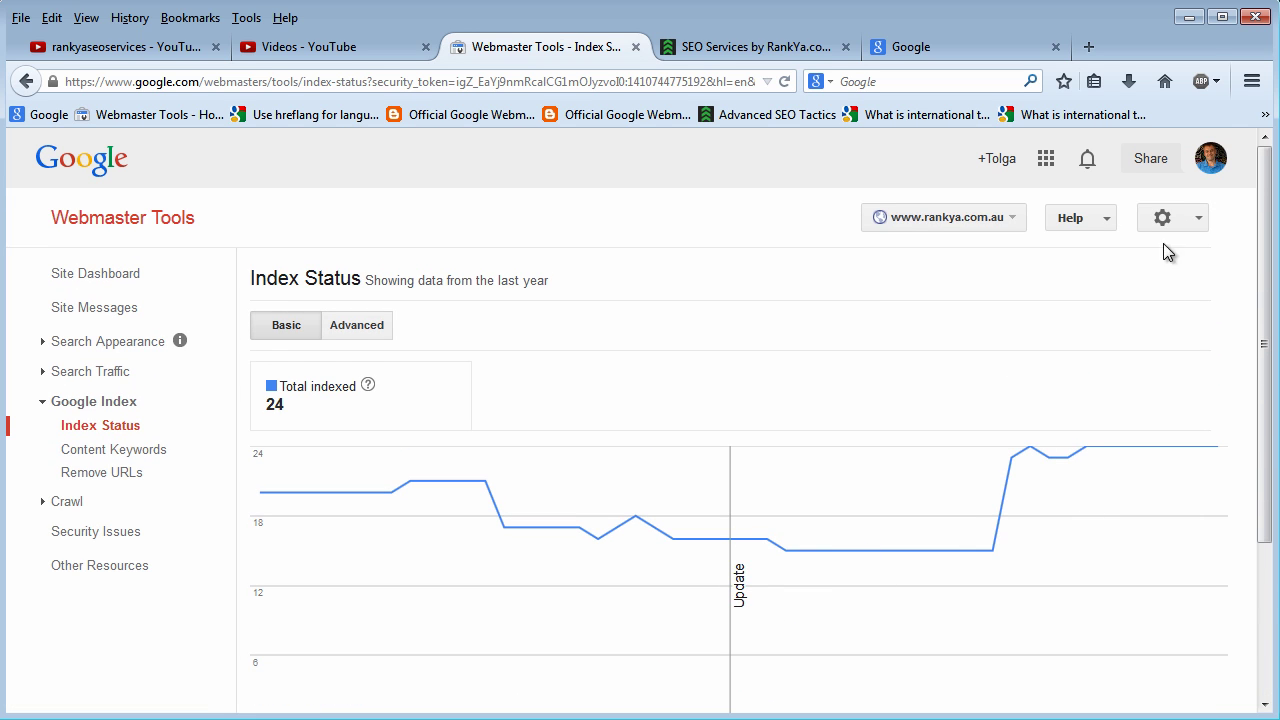
# Step: Visit the Site Settings page, then return to the Index Status report under Google Index
pyautogui.click(1199, 222)
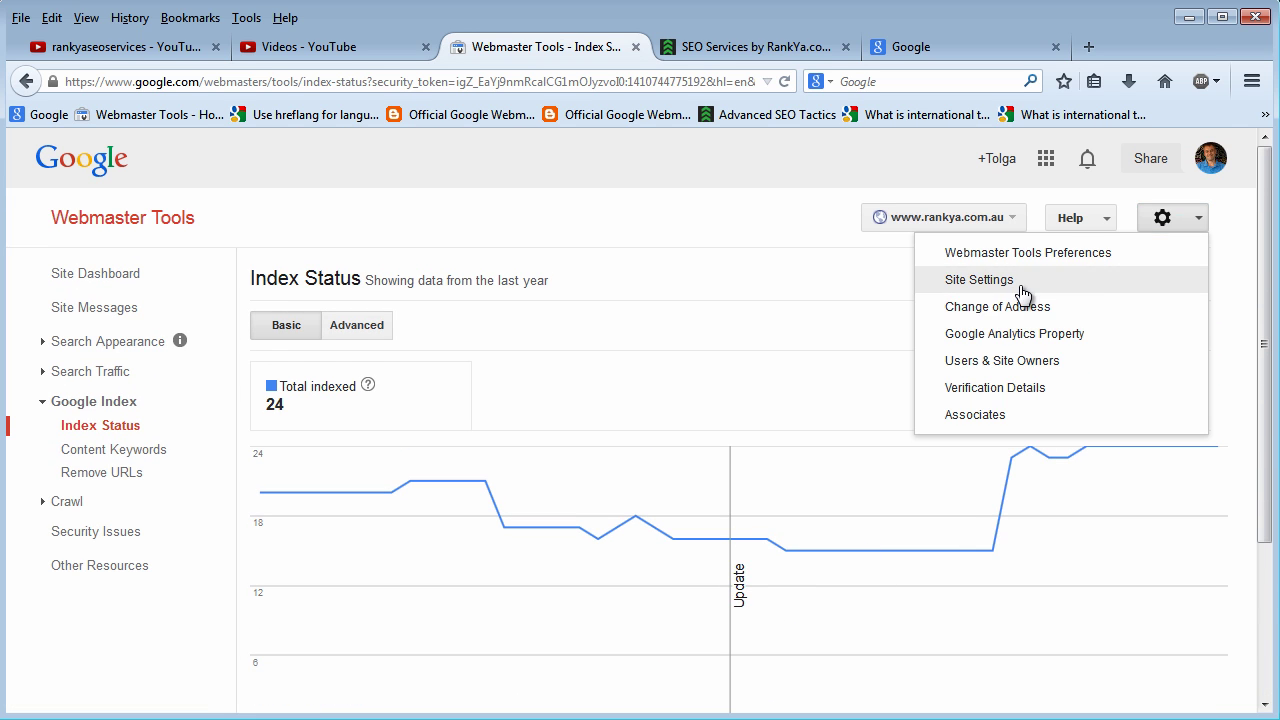
pyautogui.click(963, 282)
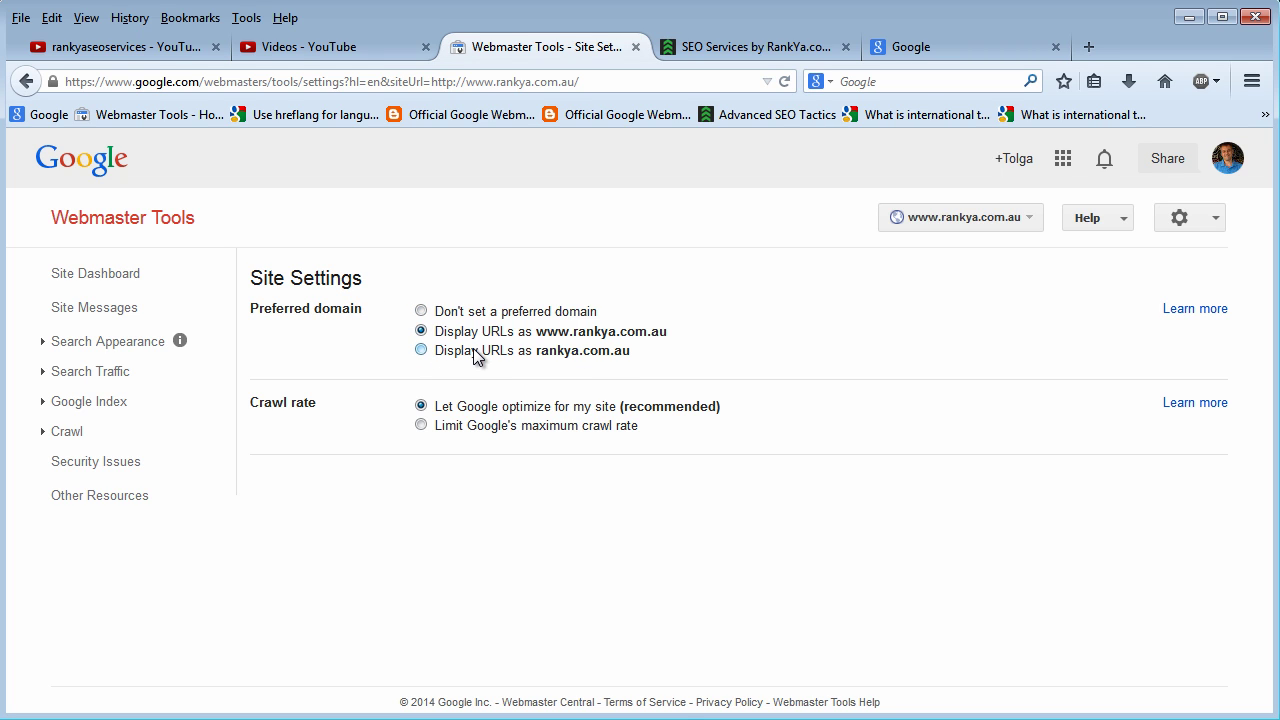
pyautogui.click(104, 371)
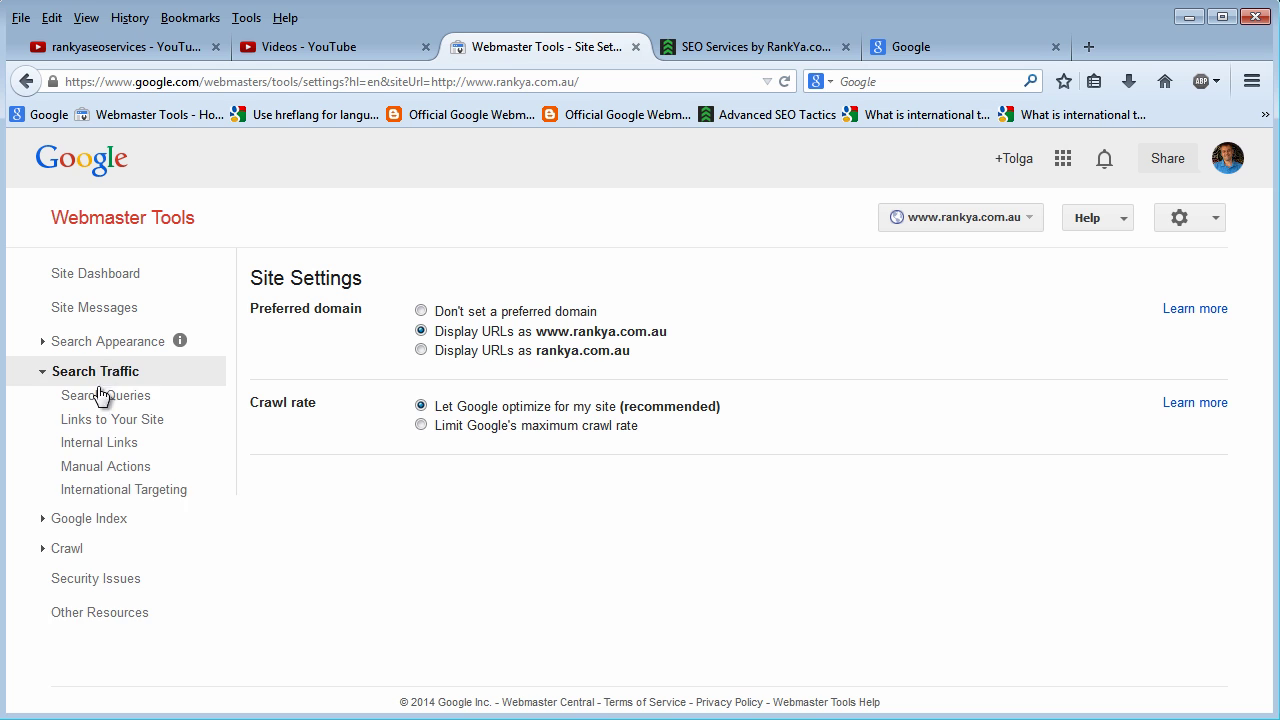
pyautogui.click(70, 520)
pyautogui.click(64, 545)
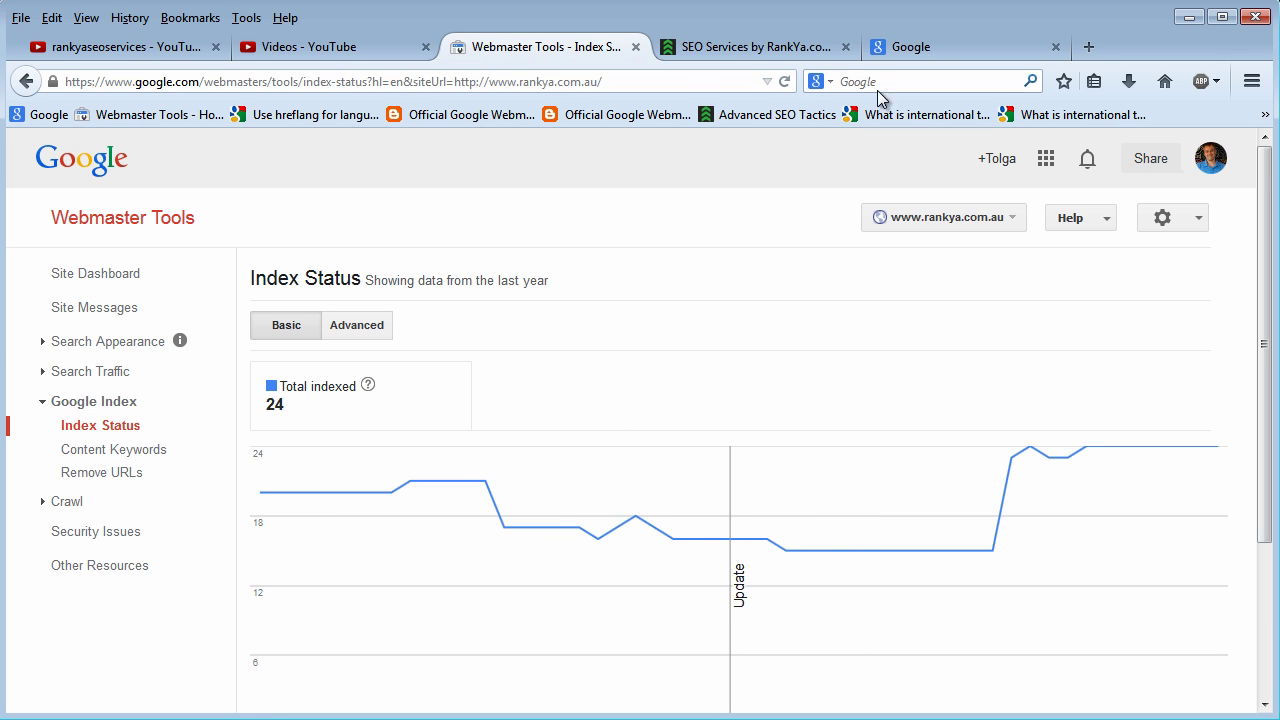
pyautogui.click(897, 53)
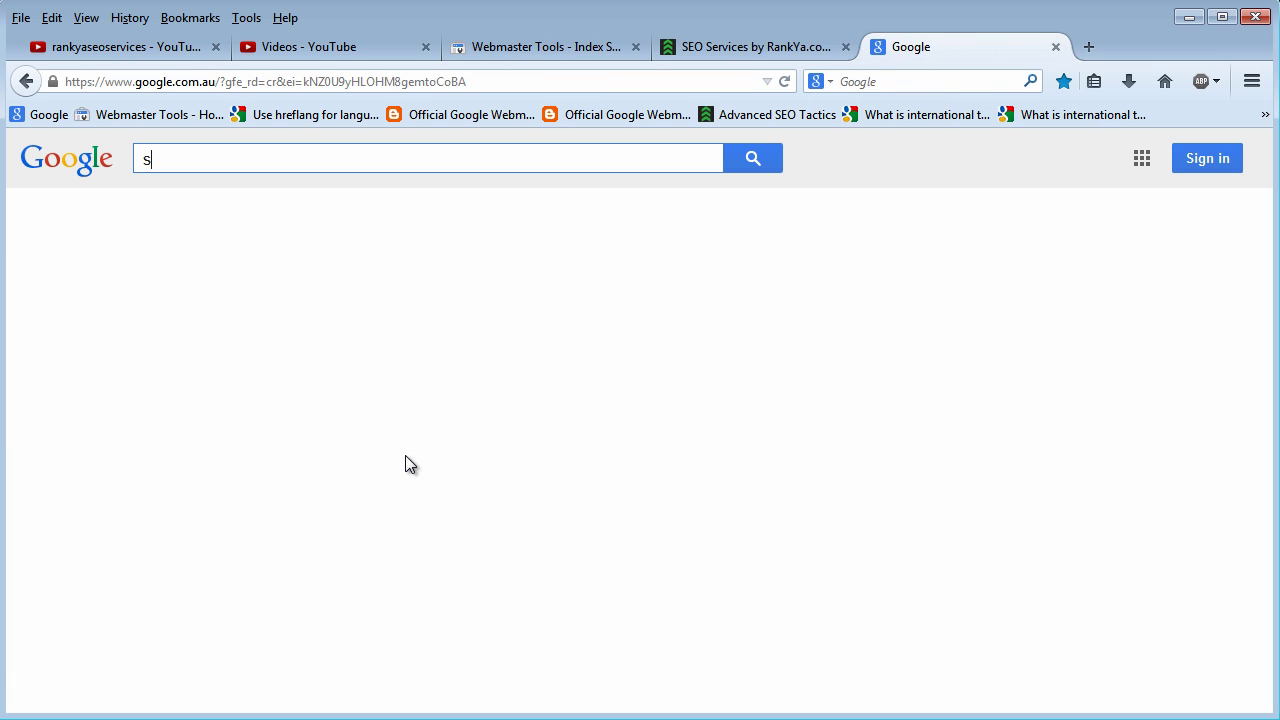
pyautogui.write('ite:')
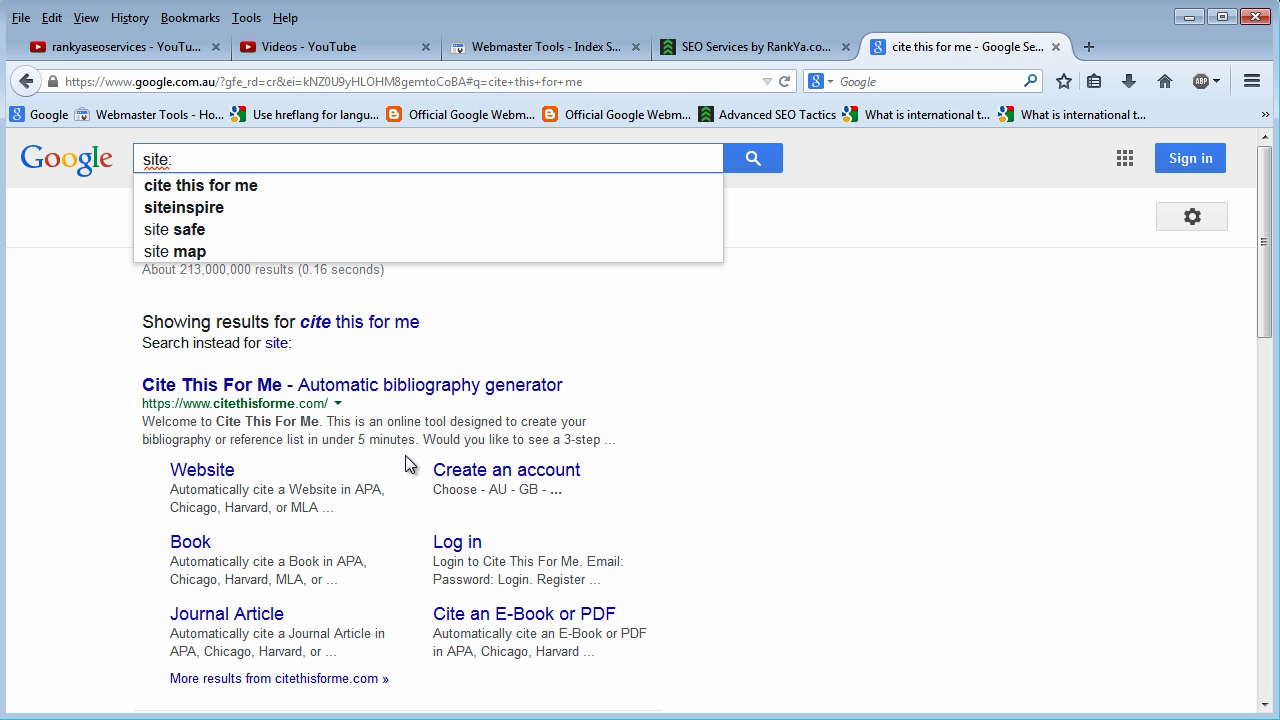
pyautogui.write('www.')
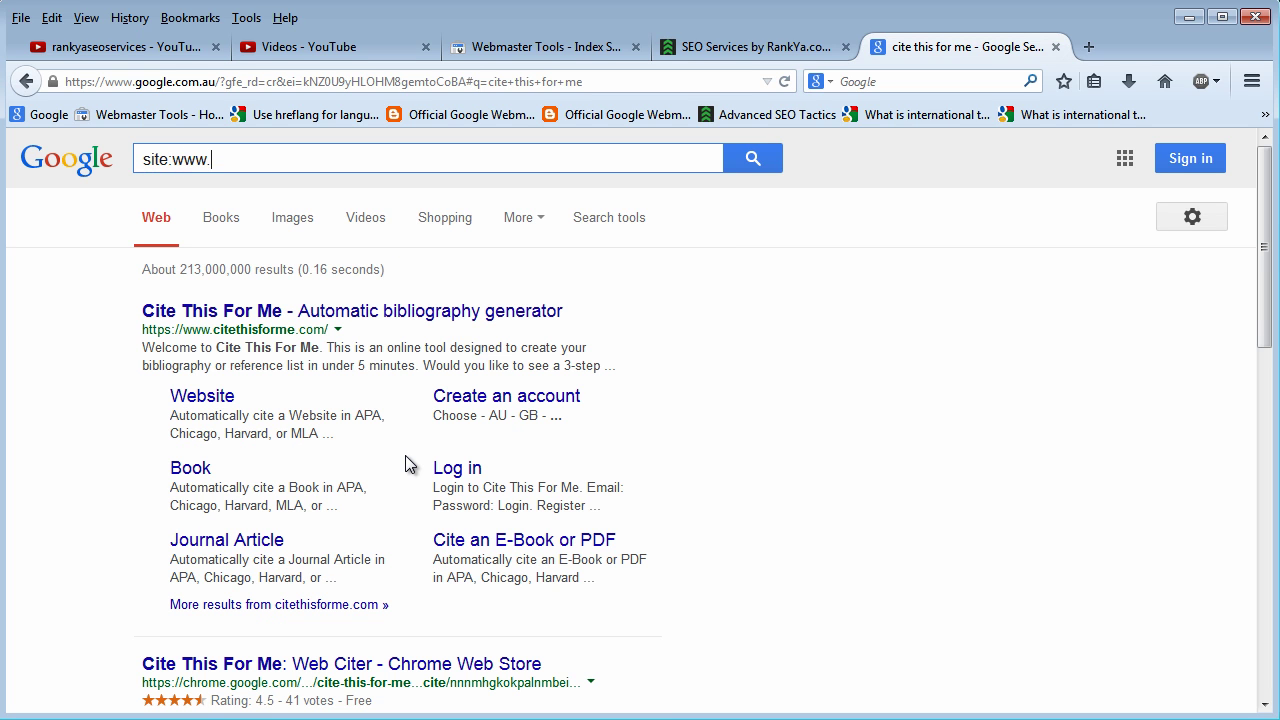
pyautogui.write('rankya.')
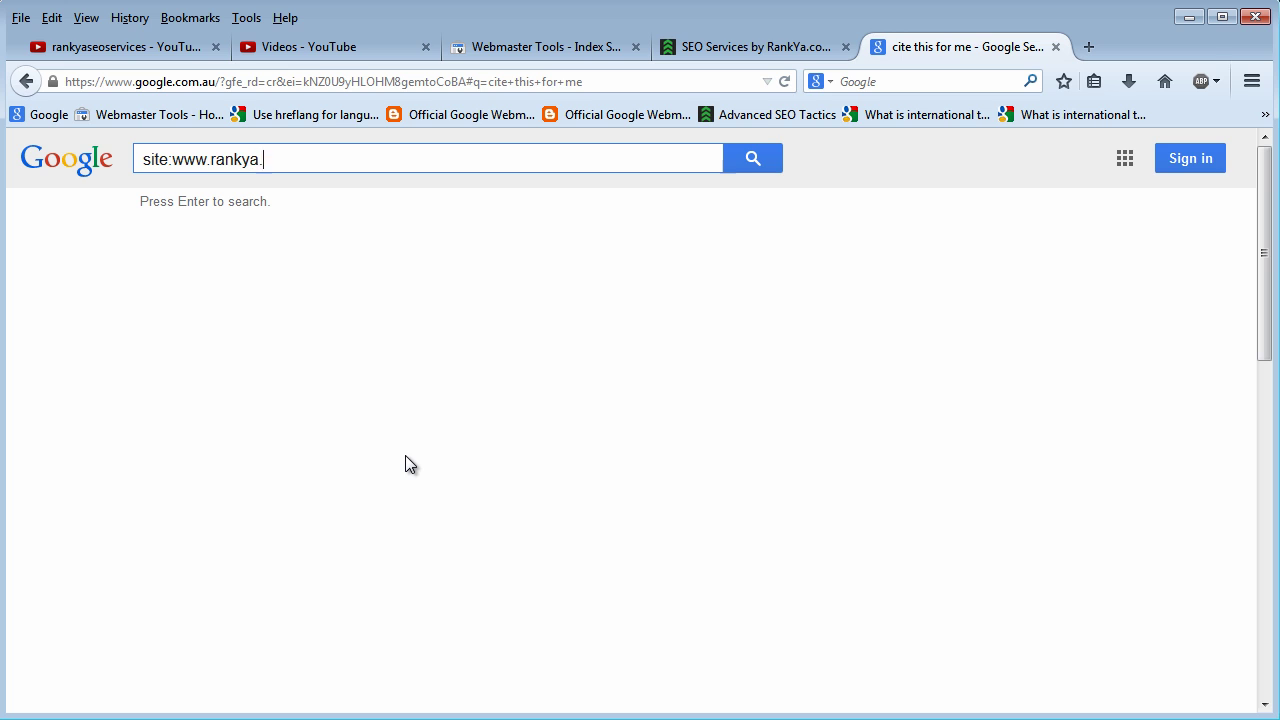
pyautogui.write('com')
pyautogui.moveTo(293, 160); pyautogui.dragTo(172, 160)
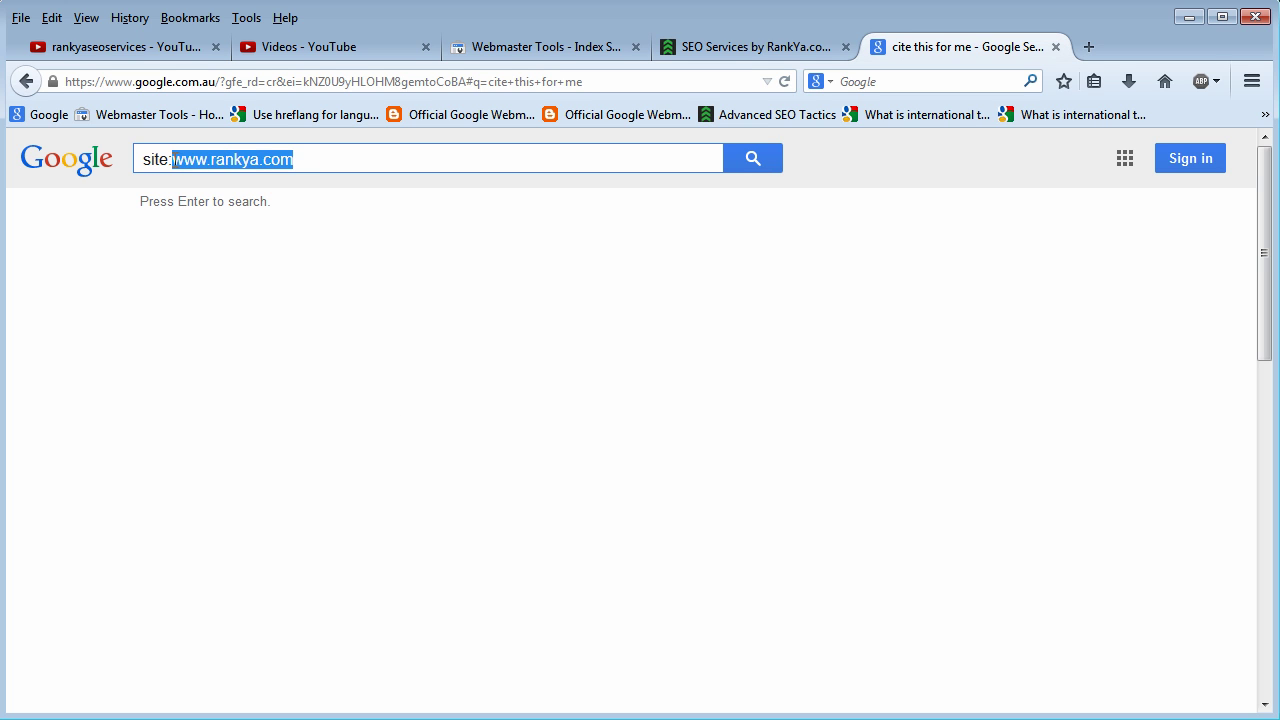
pyautogui.click(323, 153)
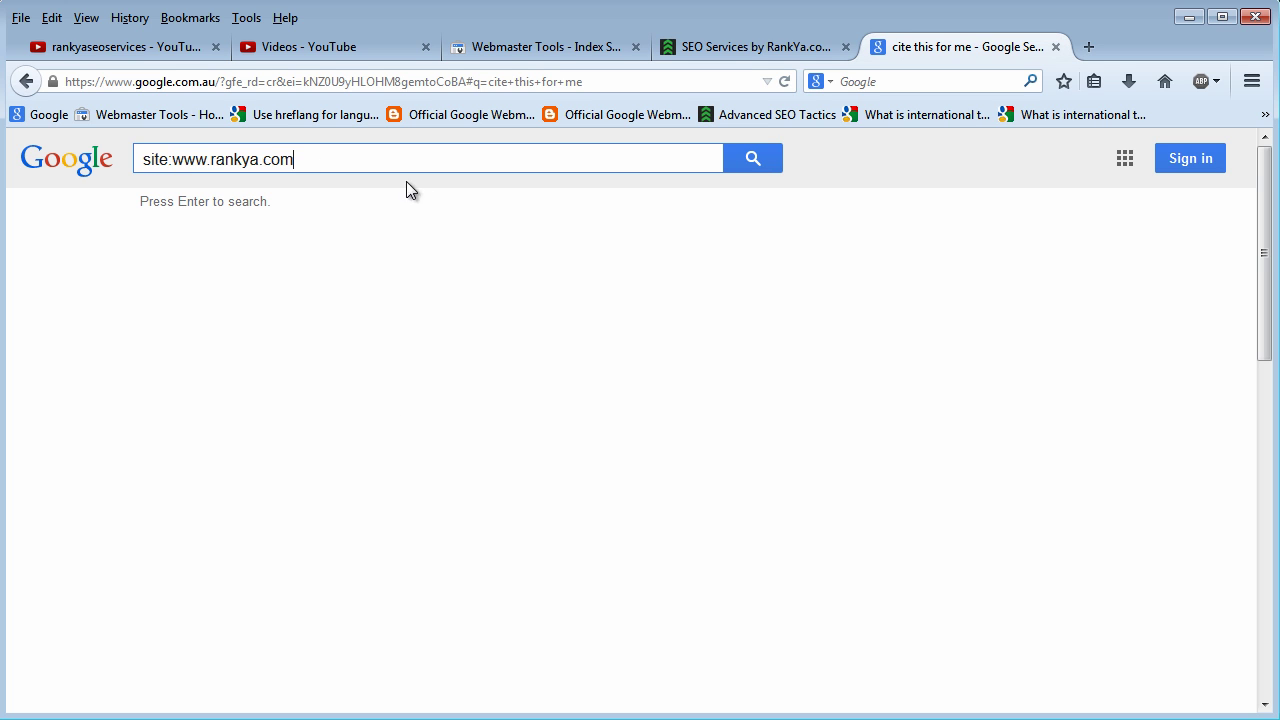
pyautogui.write('.au')
pyautogui.rightClick(518, 159)
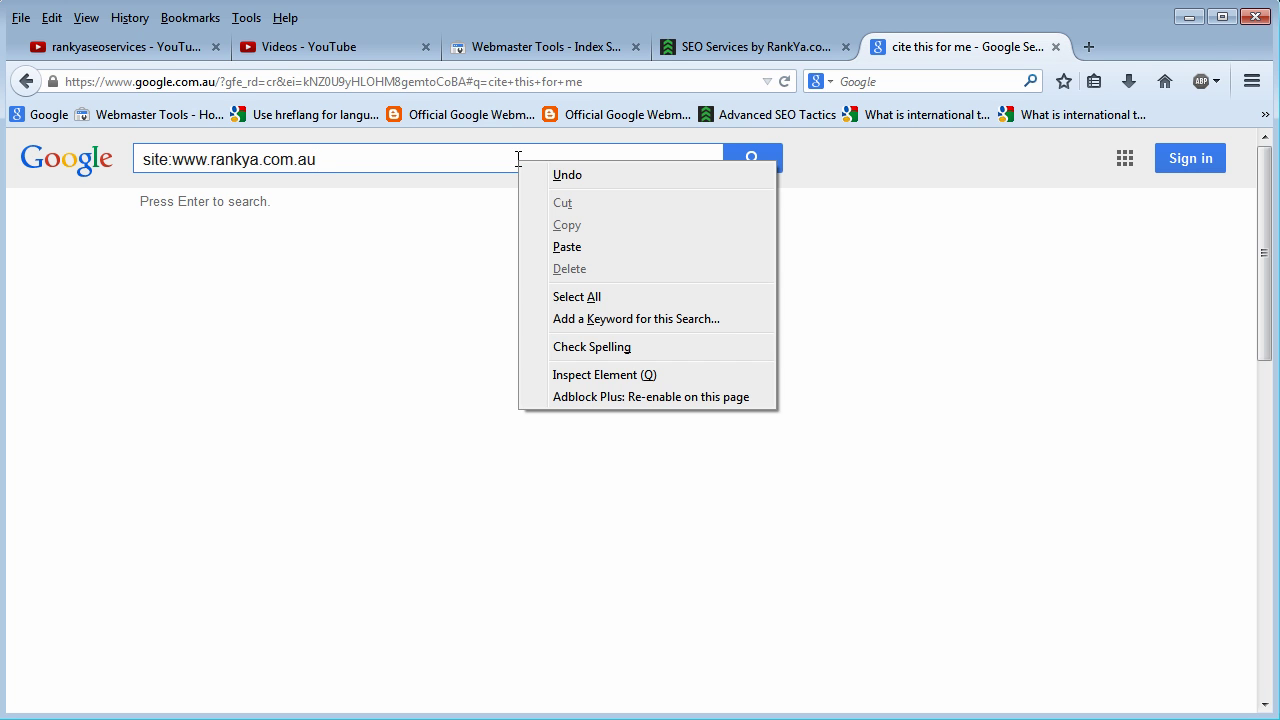
pyautogui.click(331, 178)
pyautogui.click(740, 157)
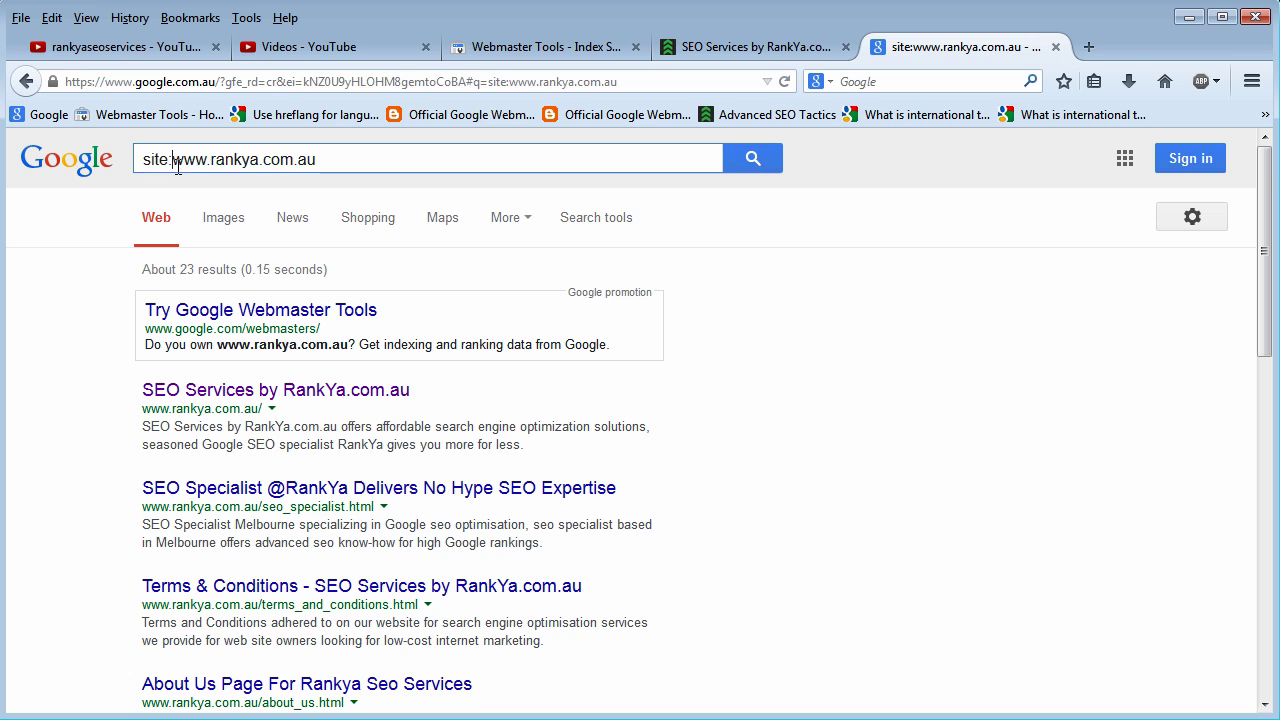
pyautogui.moveTo(173, 160); pyautogui.dragTo(116, 165)
pyautogui.click(251, 160)
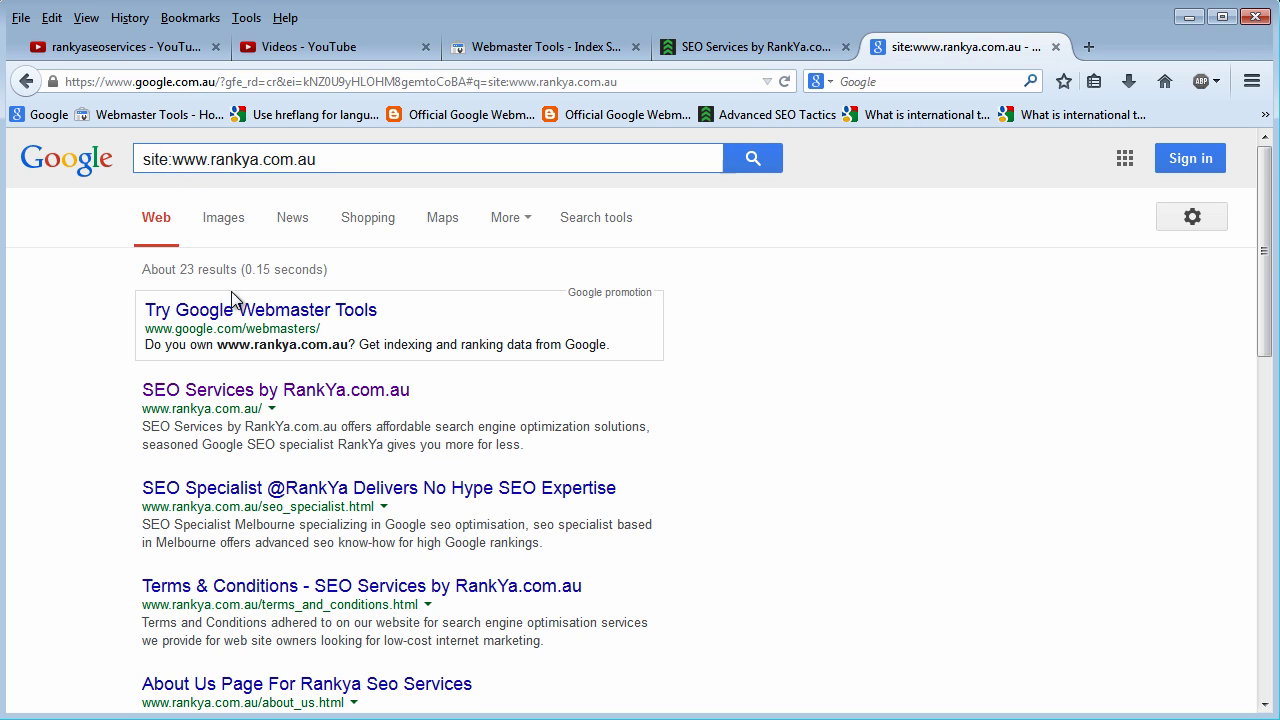
pyautogui.moveTo(182, 269); pyautogui.dragTo(241, 269)
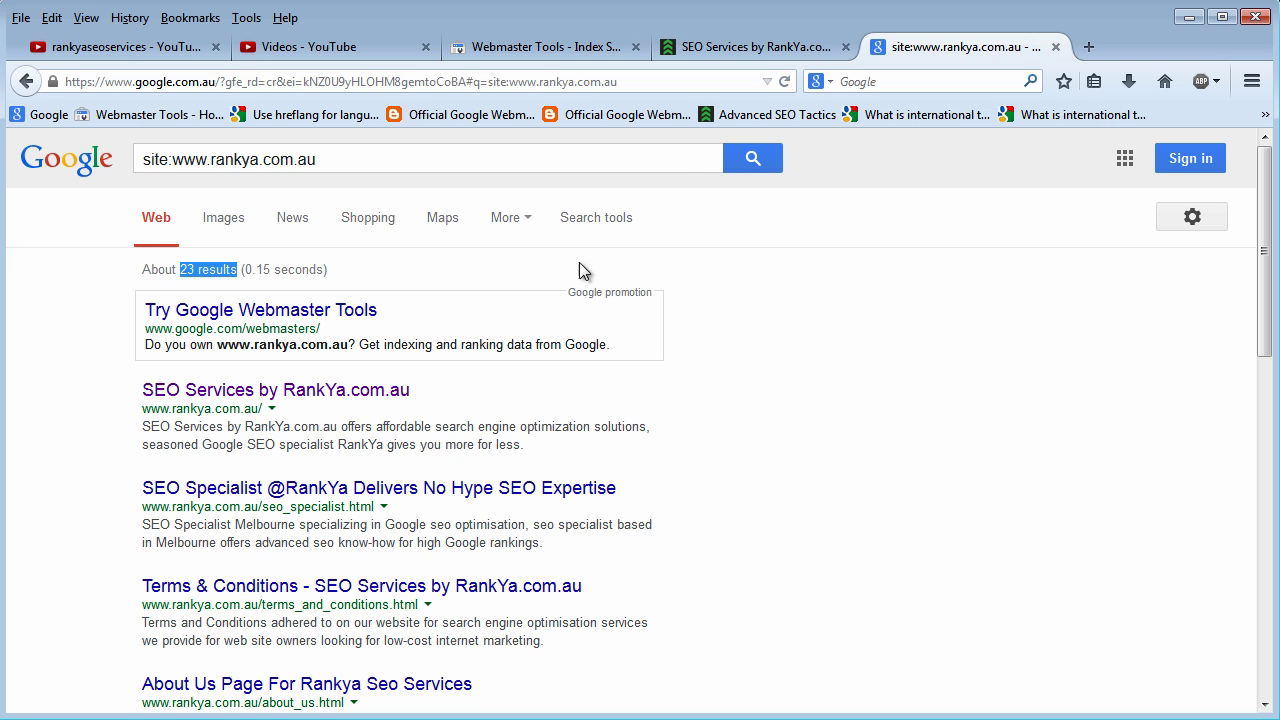
pyautogui.click(530, 47)
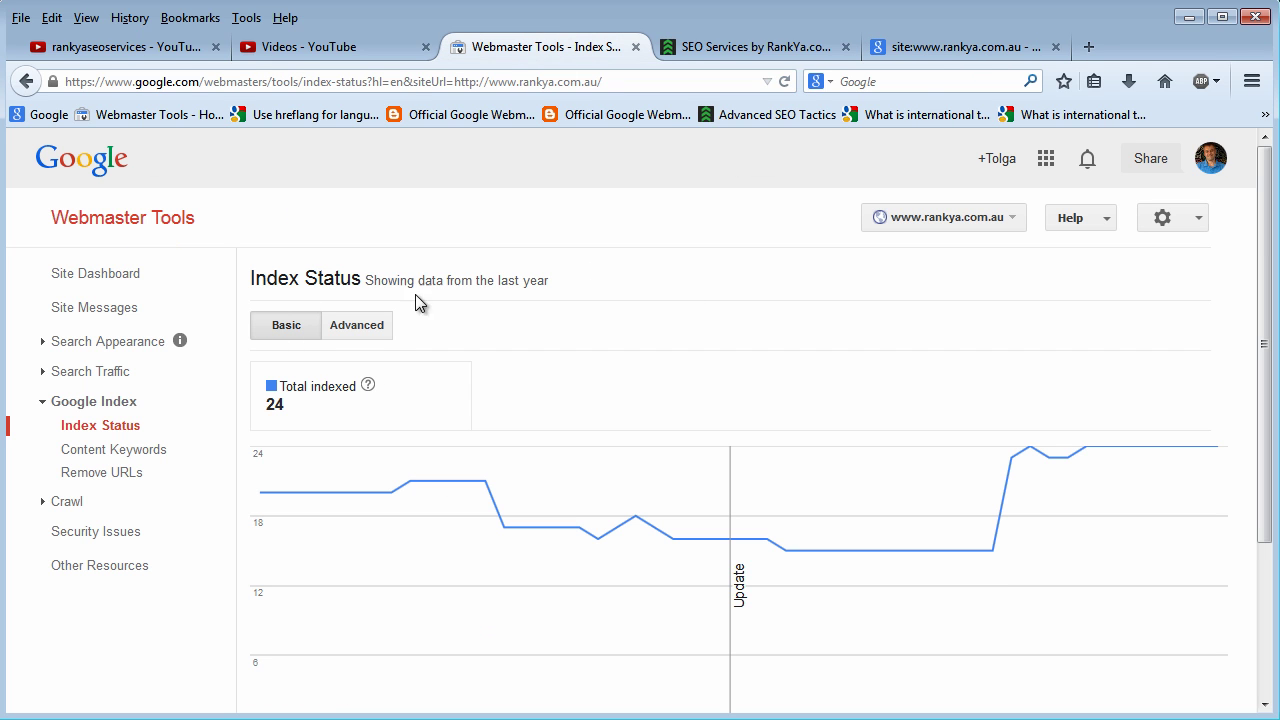
pyautogui.click(960, 47)
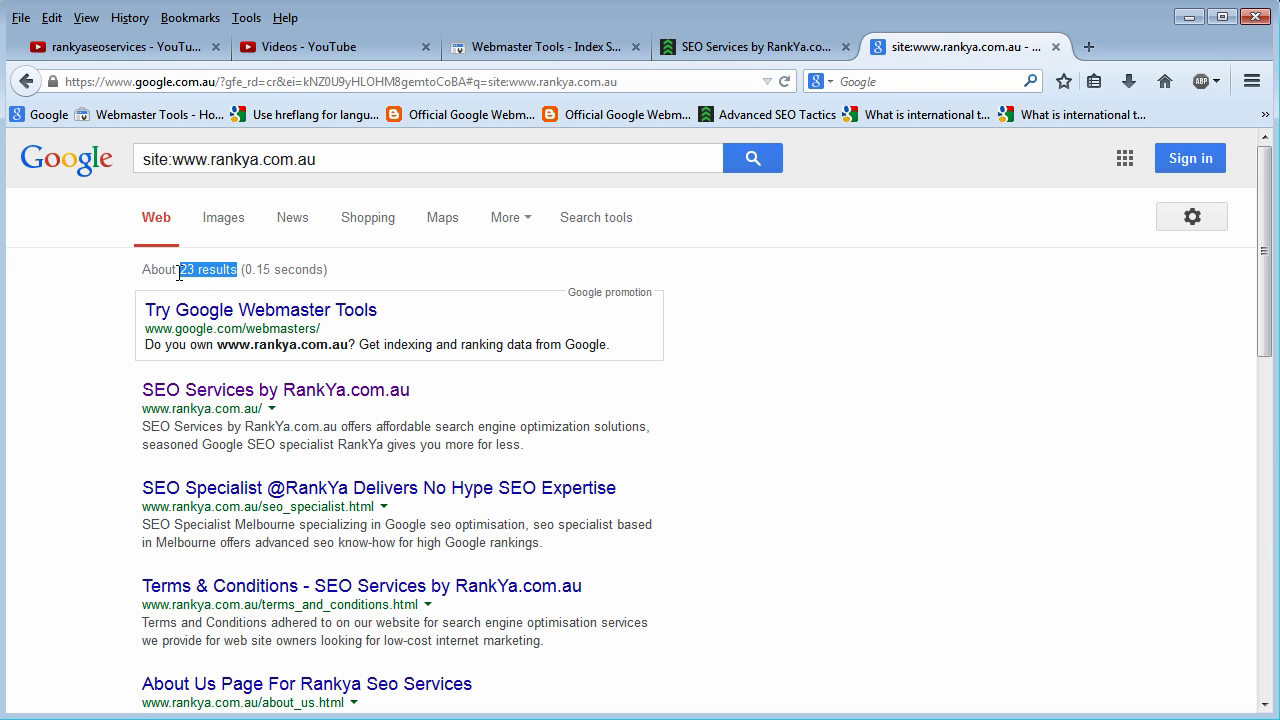
pyautogui.moveTo(180, 269); pyautogui.dragTo(237, 271)
pyautogui.moveTo(172, 160); pyautogui.dragTo(380, 175)
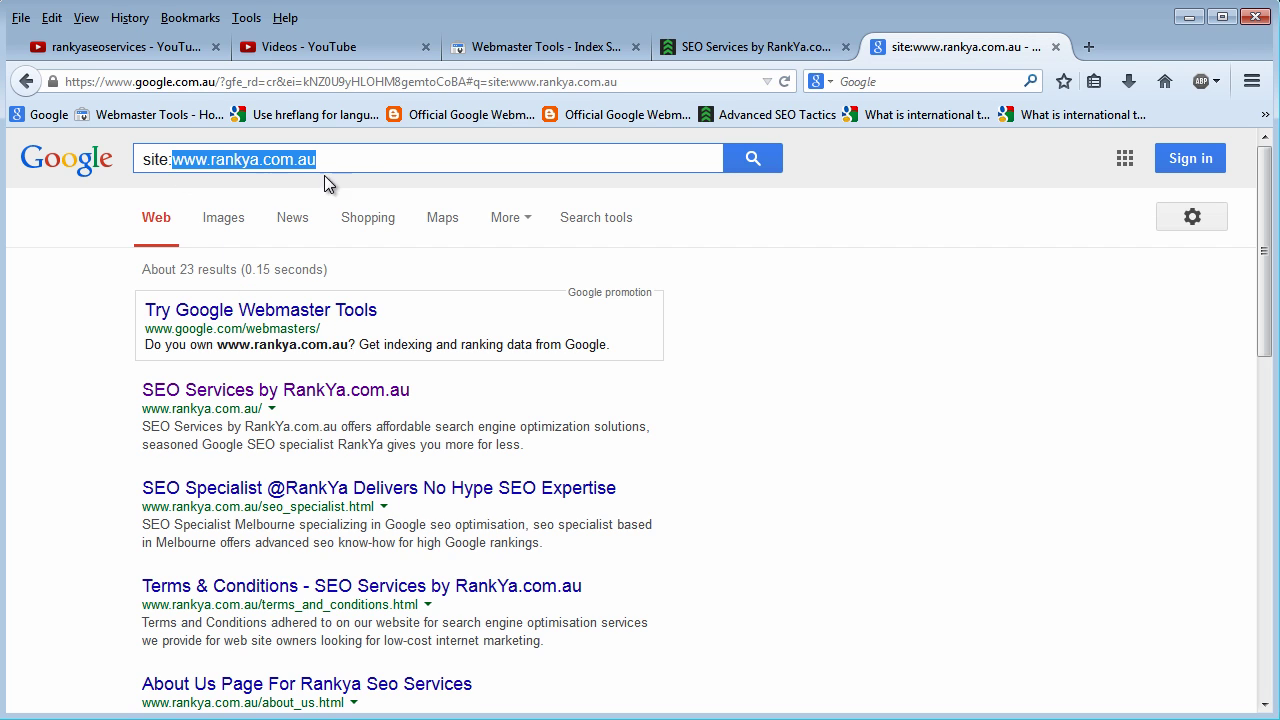
pyautogui.moveTo(170, 160); pyautogui.dragTo(148, 161)
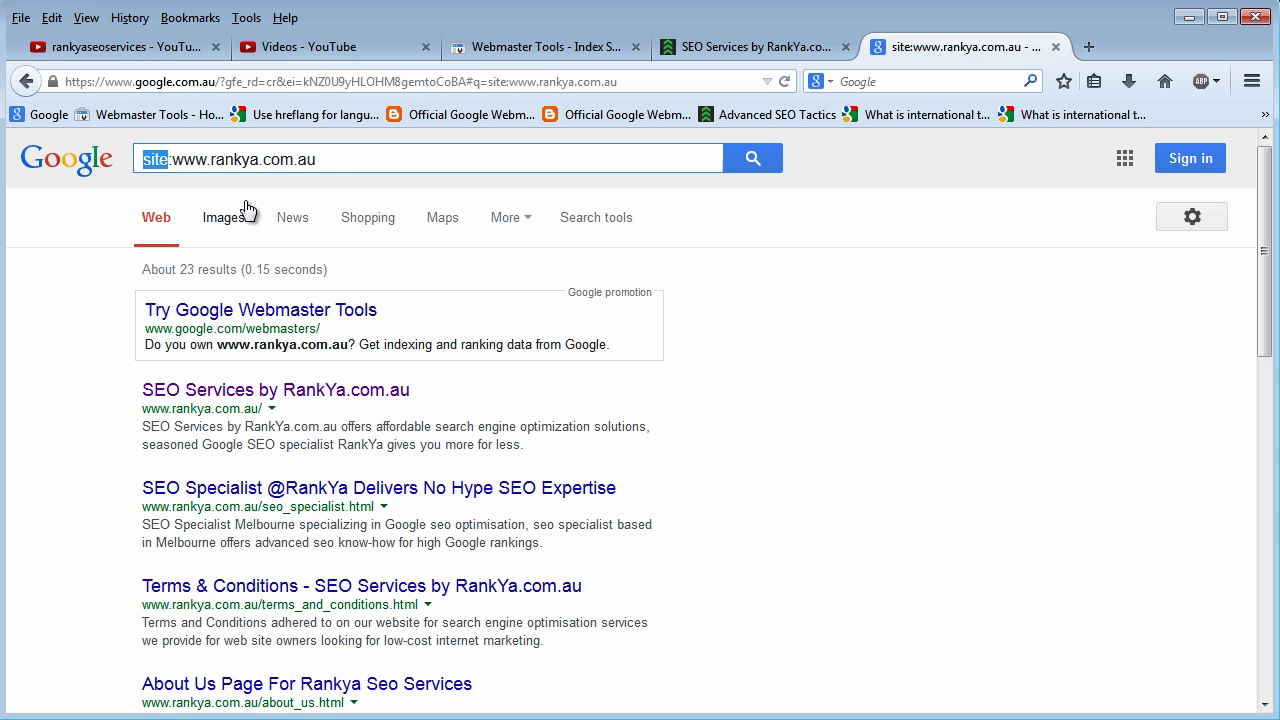
pyautogui.click(318, 163)
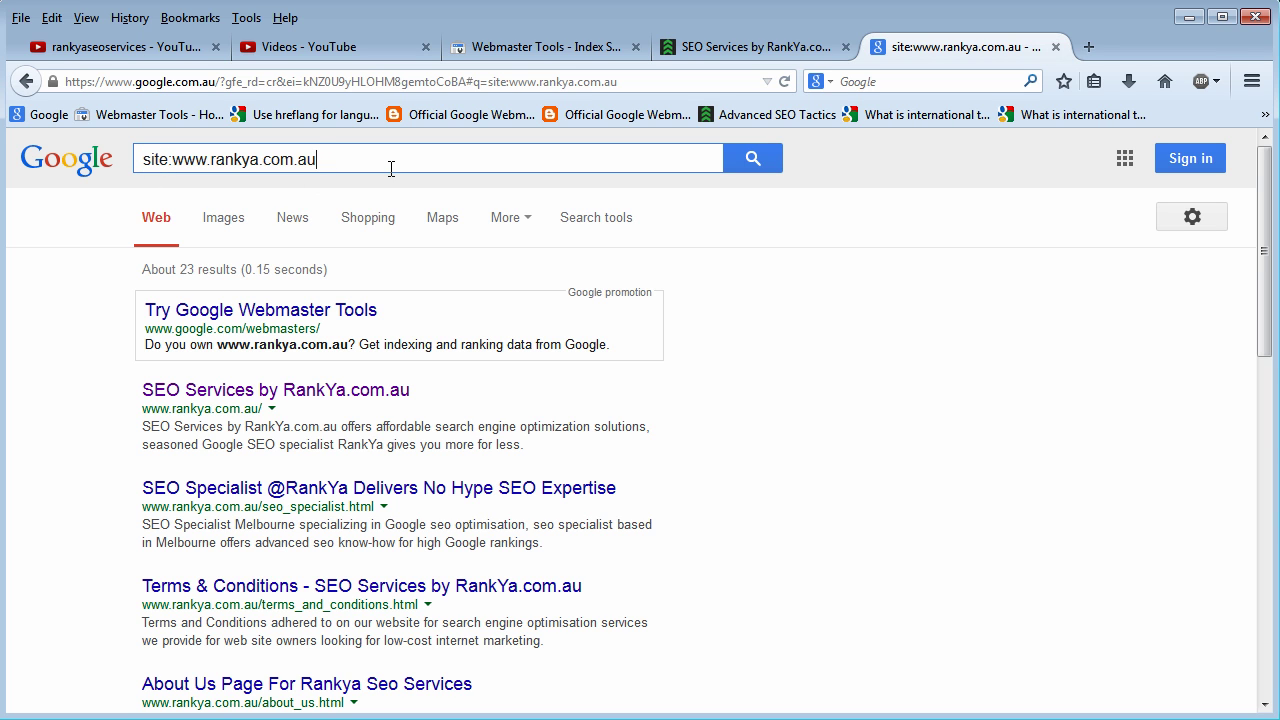
# Step: Show the rankyaseoservices YouTube channel home page from the first browser tab
pyautogui.click(145, 50)
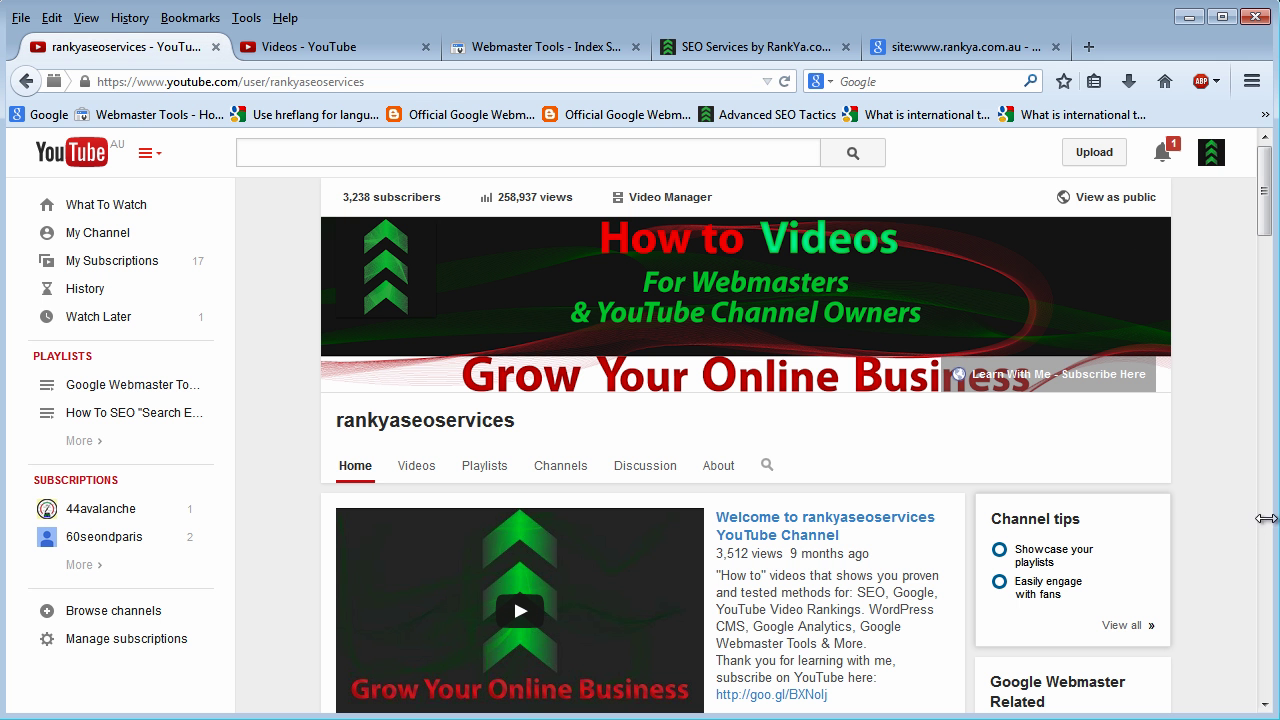